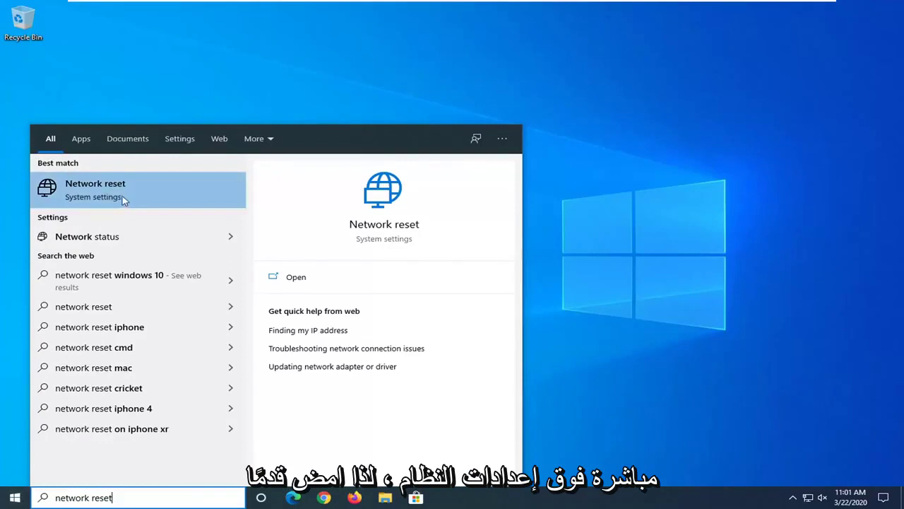
# Open the Network reset setting from the 'network reset' search results.
pyautogui.click(122, 197)
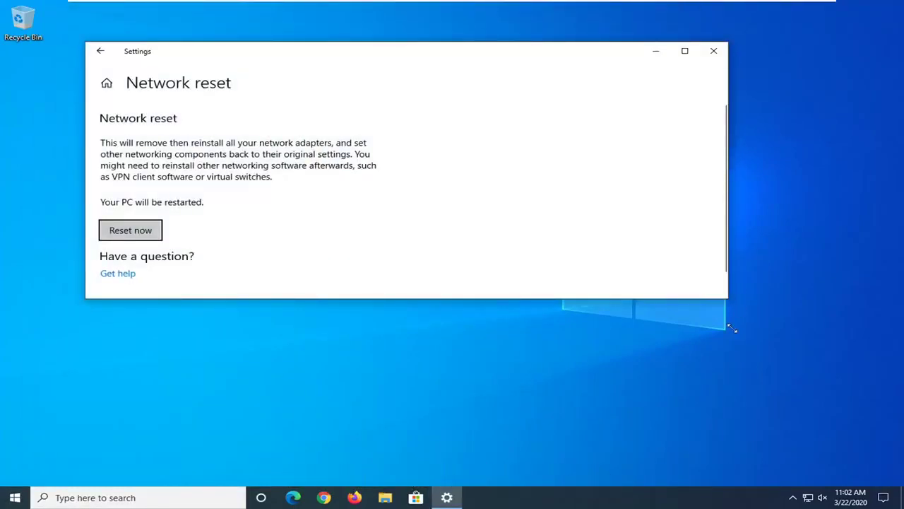
# Enlarge the Settings window and choose Reset now on the Network reset page.
pyautogui.moveTo(732, 328); pyautogui.dragTo(733, 426)
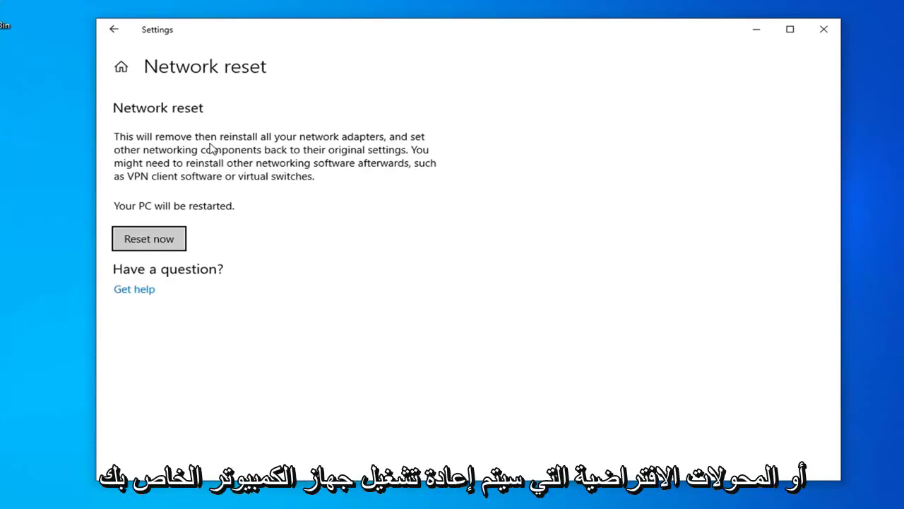
pyautogui.click(170, 240)
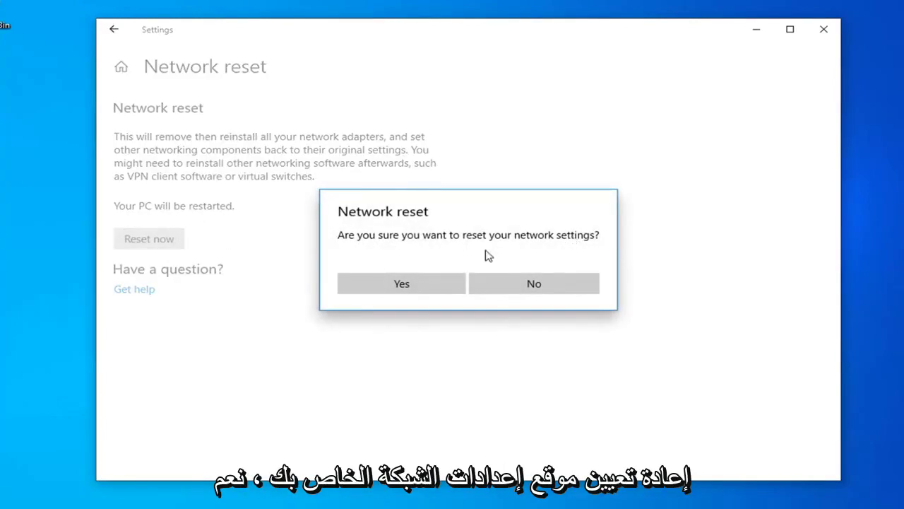
# Confirm the network reset with Yes, dismiss the sign-out notice, close Settings and open Start.
pyautogui.click(414, 286)
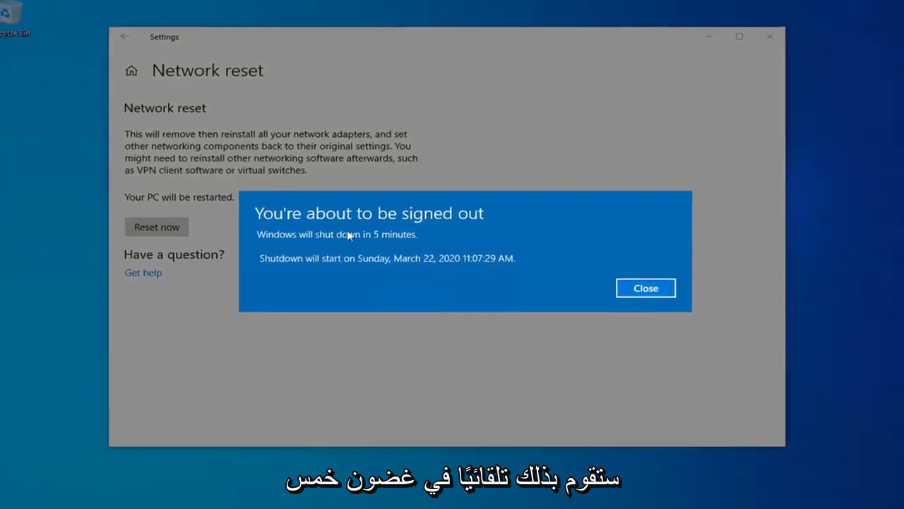
pyautogui.click(646, 287)
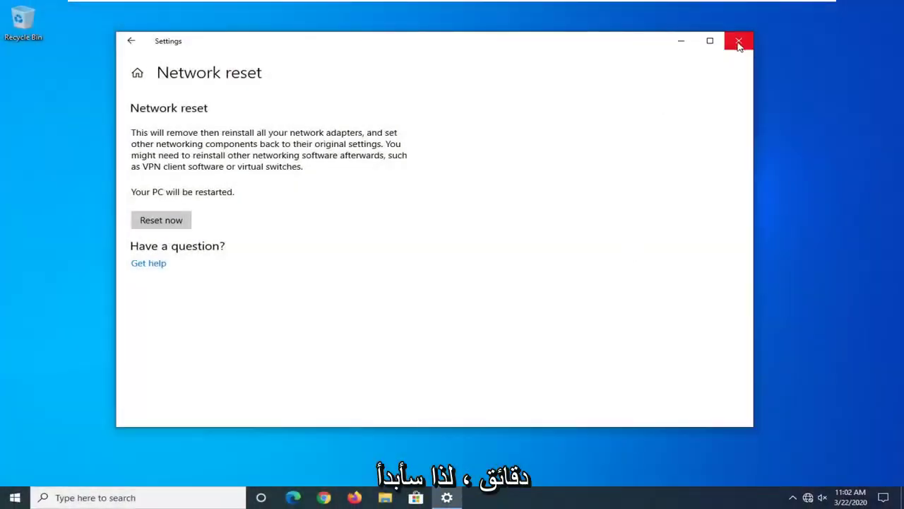
pyautogui.click(739, 40)
pyautogui.click(15, 497)
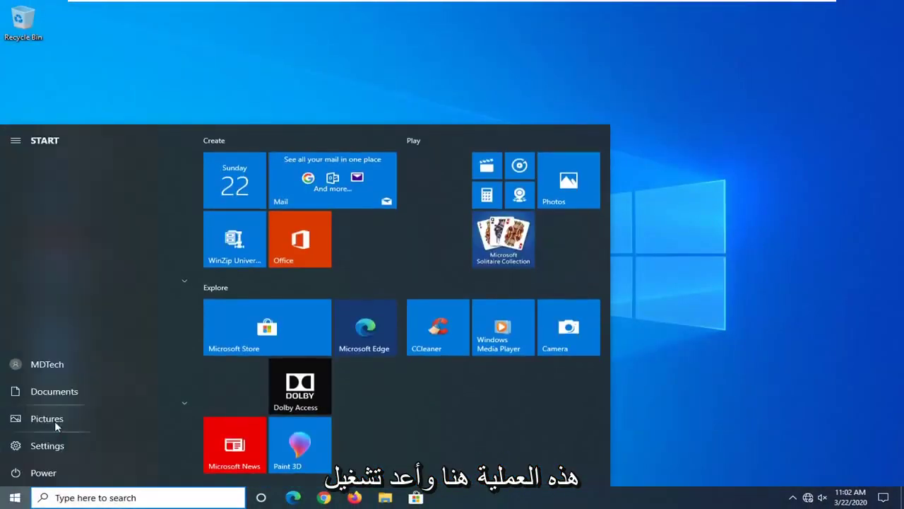
# Restart the PC from the Start menu Power options.
pyautogui.click(14, 474)
pyautogui.click(14, 473)
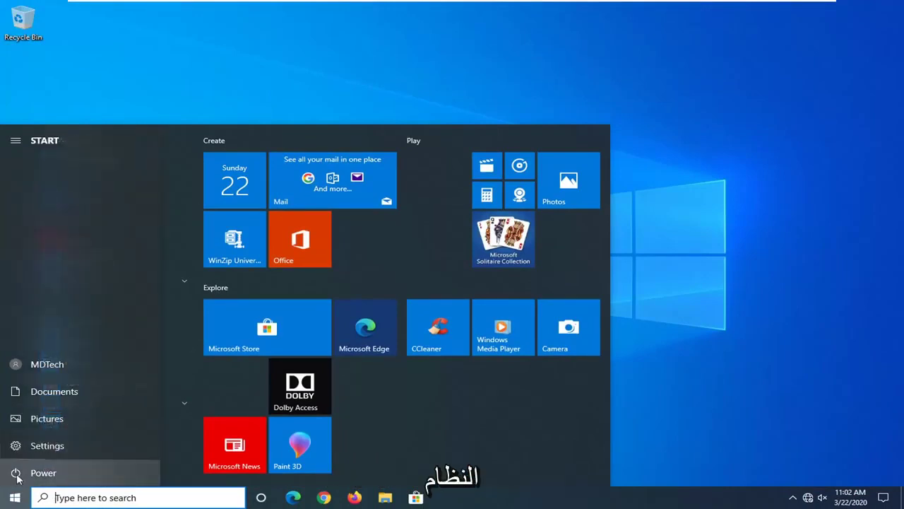
pyautogui.click(104, 479)
pyautogui.click(53, 445)
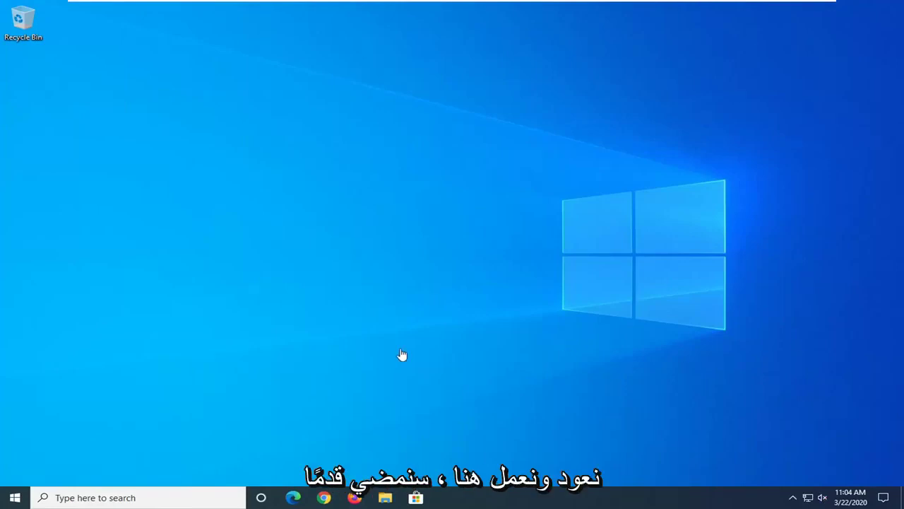
# Search 'cmd' from Start and run Command Prompt as administrator.
pyautogui.click(851, 210)
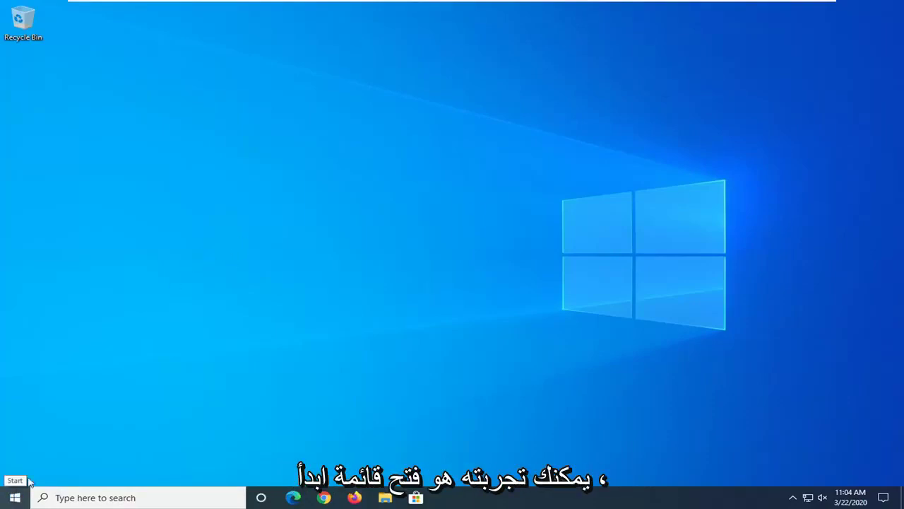
pyautogui.click(14, 497)
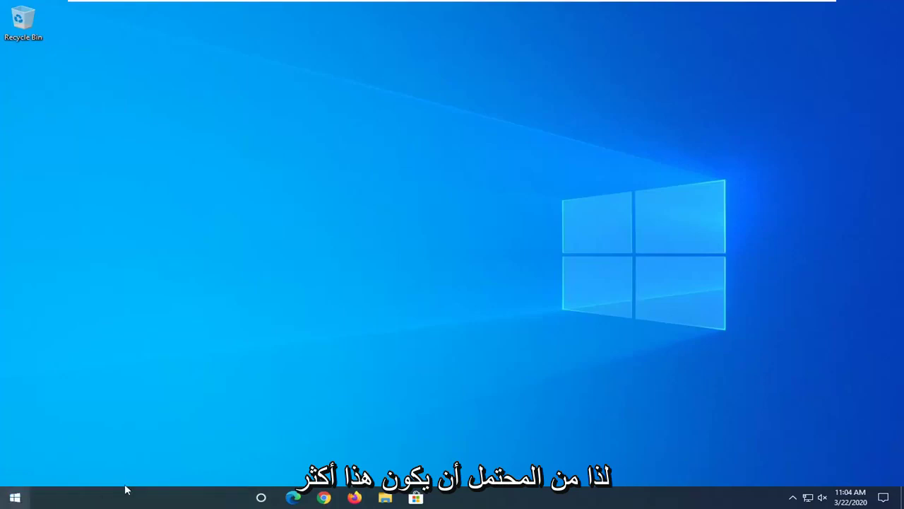
pyautogui.write('cmd')
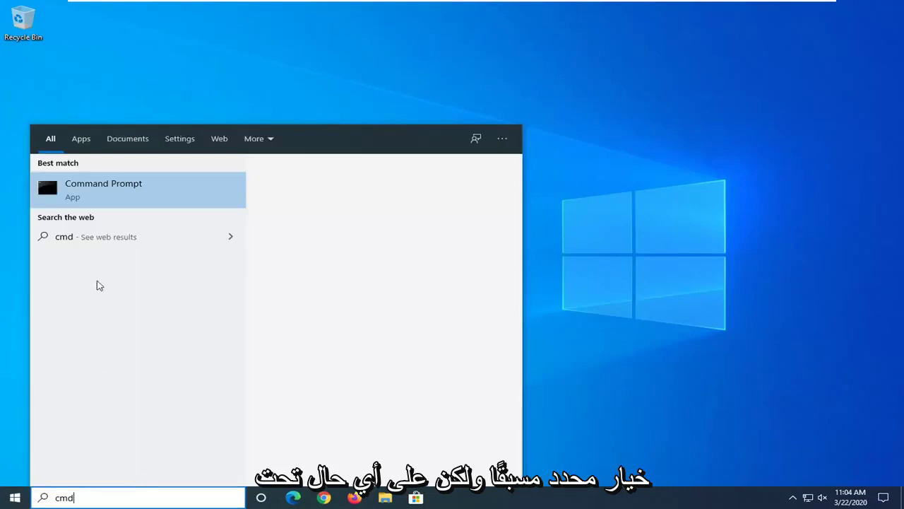
pyautogui.rightClick(97, 199)
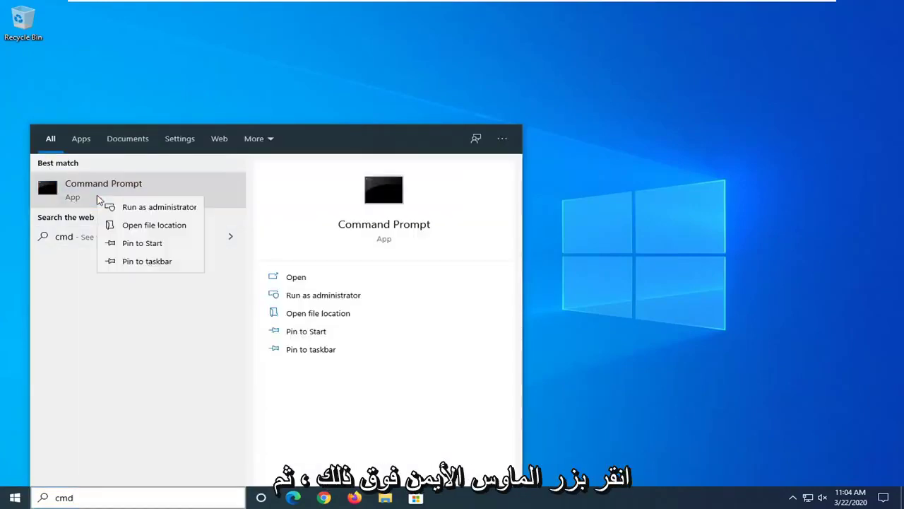
pyautogui.click(131, 205)
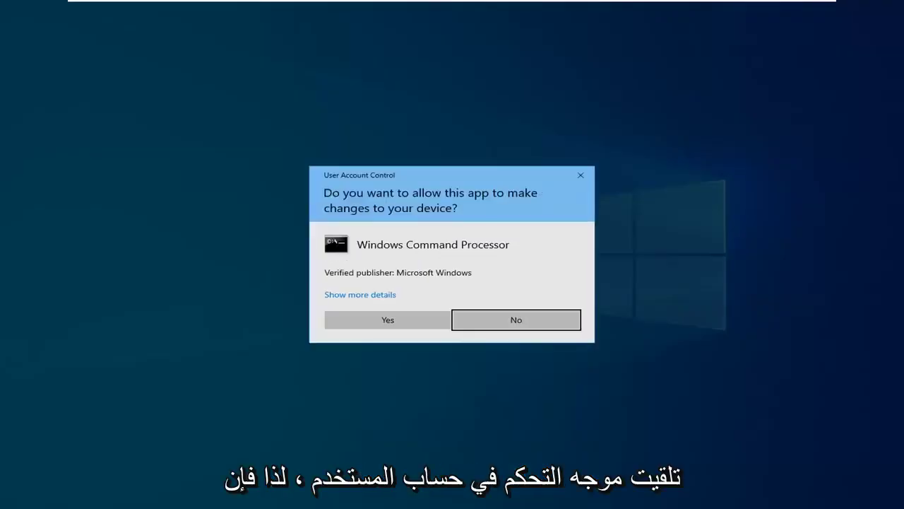
# Allow admin access and run 'netsh winsock reset catalog'.
pyautogui.click(400, 321)
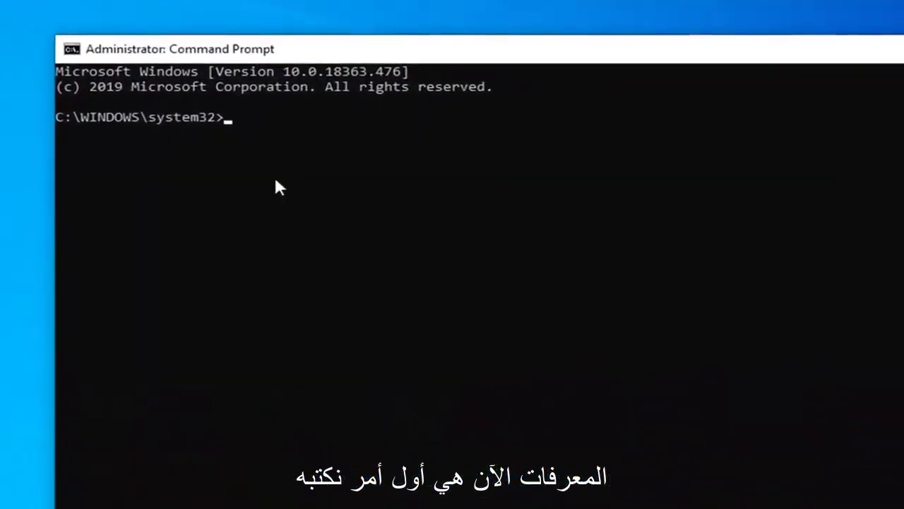
pyautogui.write('netsh')
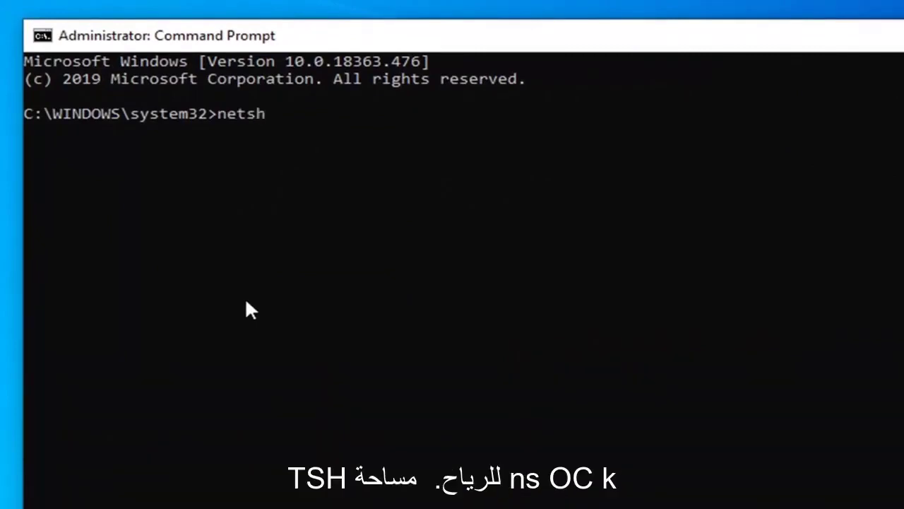
pyautogui.write(' winsock')
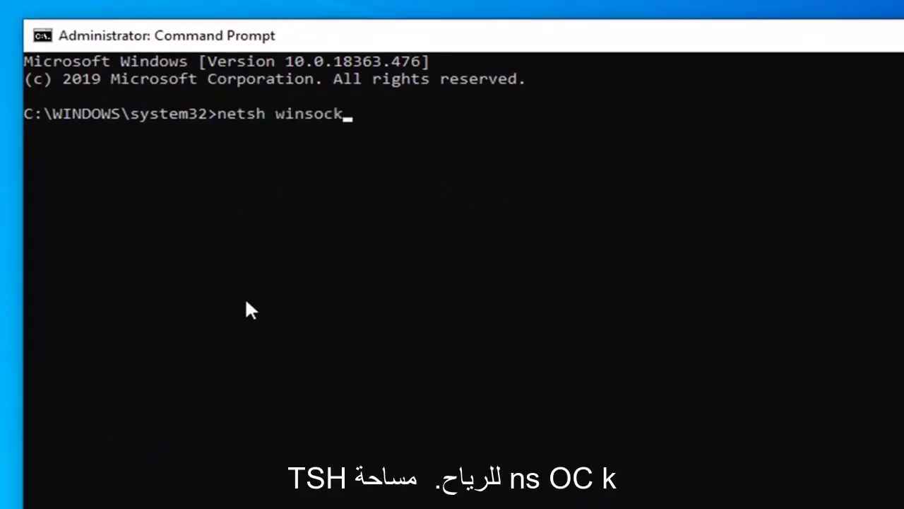
pyautogui.write(' reset ')
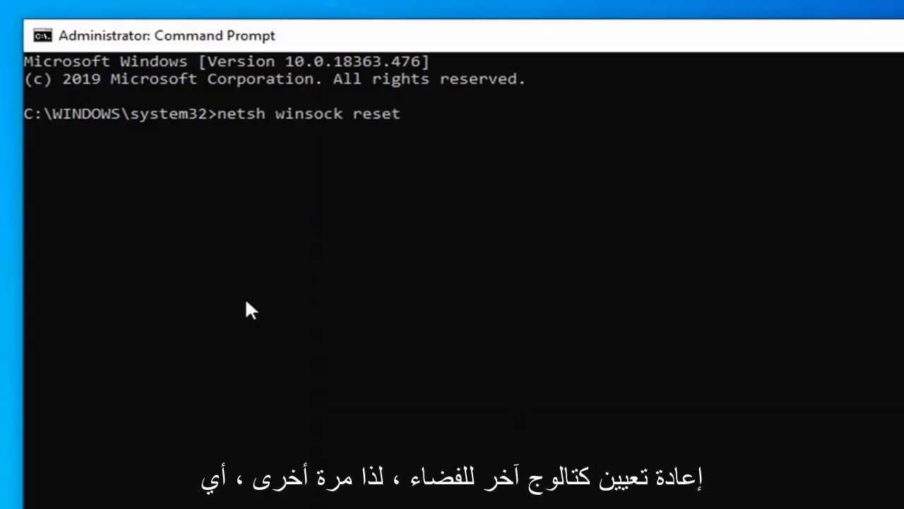
pyautogui.write('catalog')
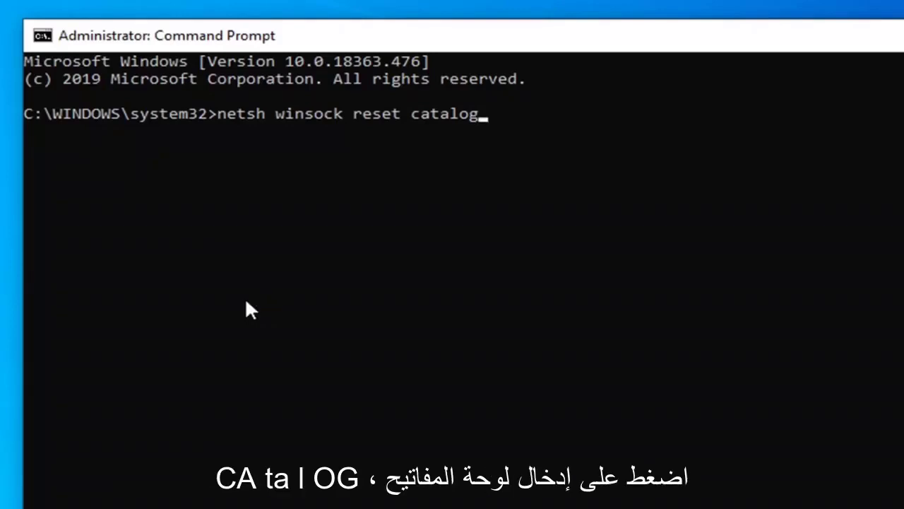
pyautogui.press('Return')
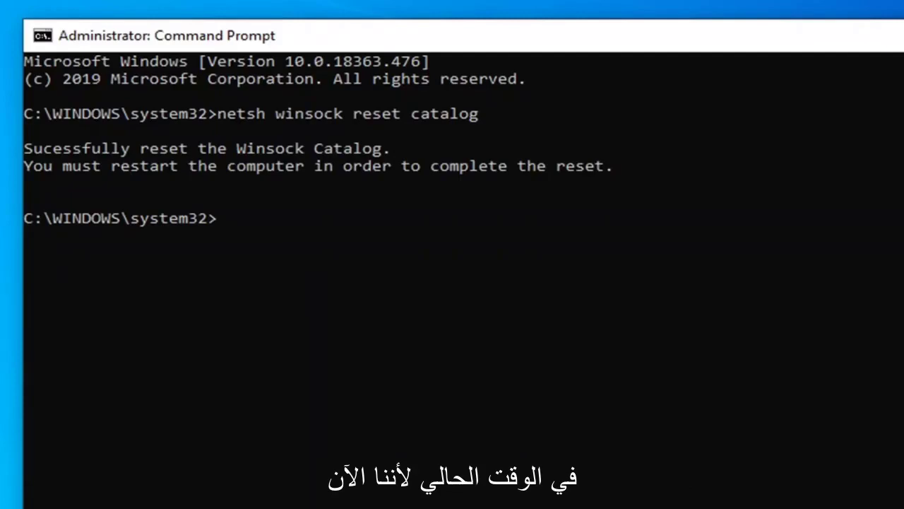
# Run 'netsh int ipv4 reset reset.log', then close Command Prompt.
pyautogui.write('ne')
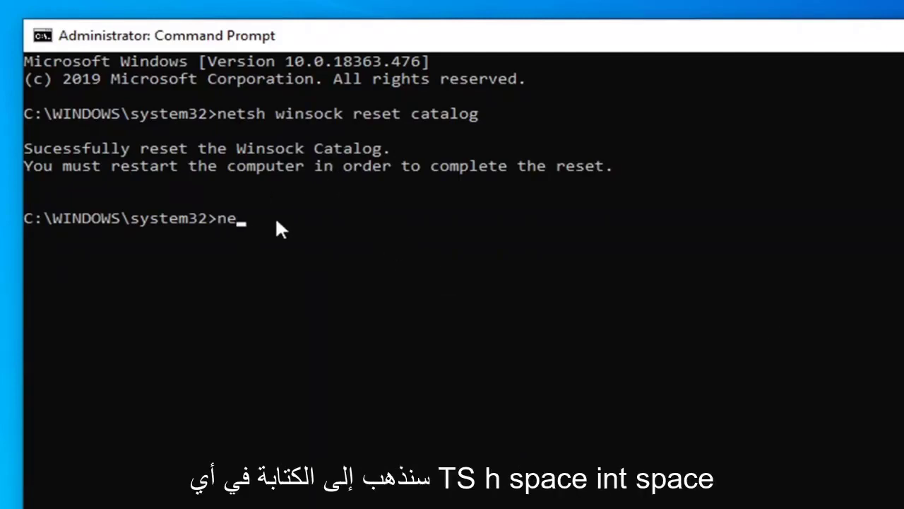
pyautogui.write('tsh int ip')
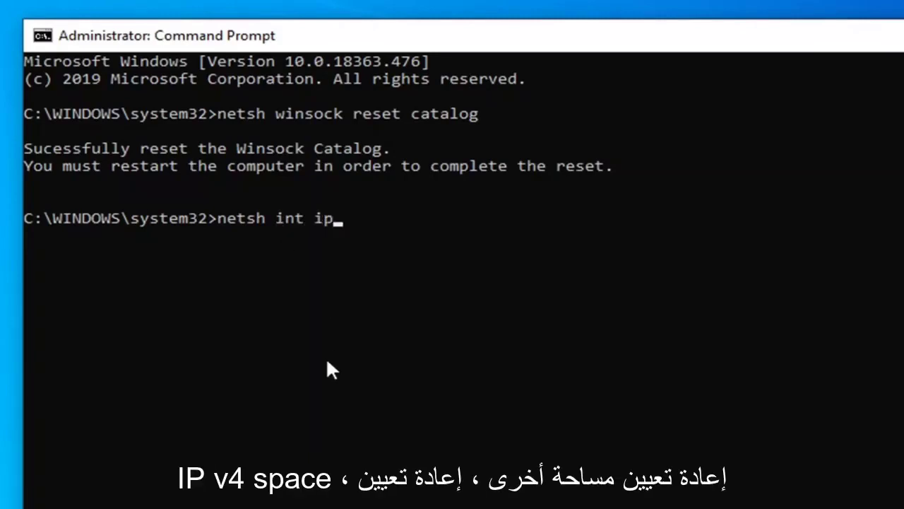
pyautogui.write('v4 reset')
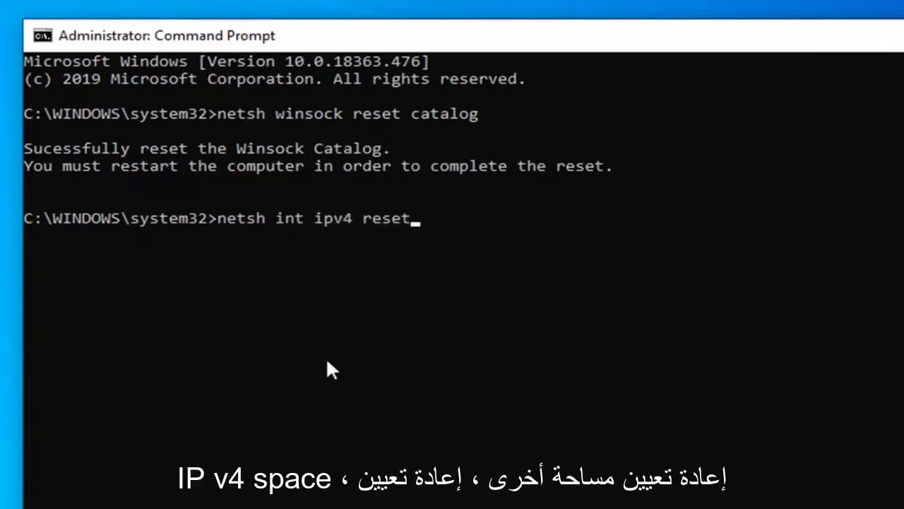
pyautogui.write(' reset.log')
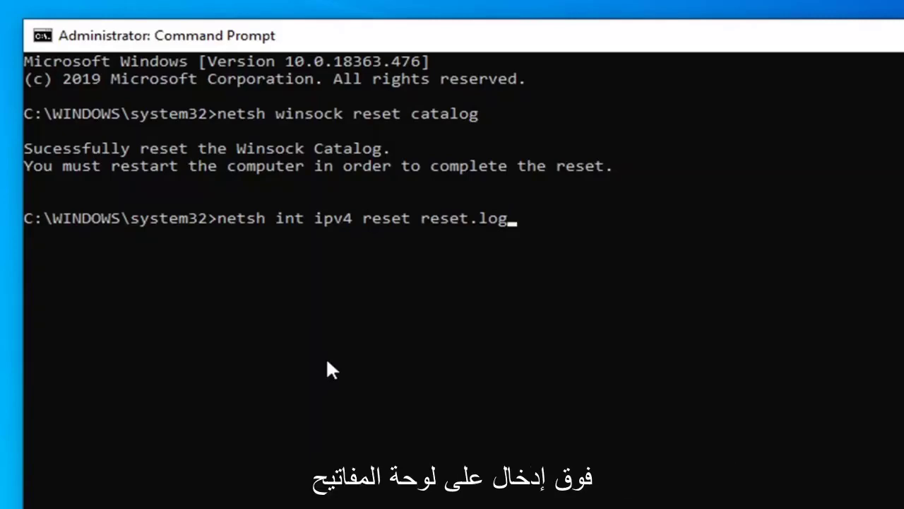
pyautogui.press('Return')
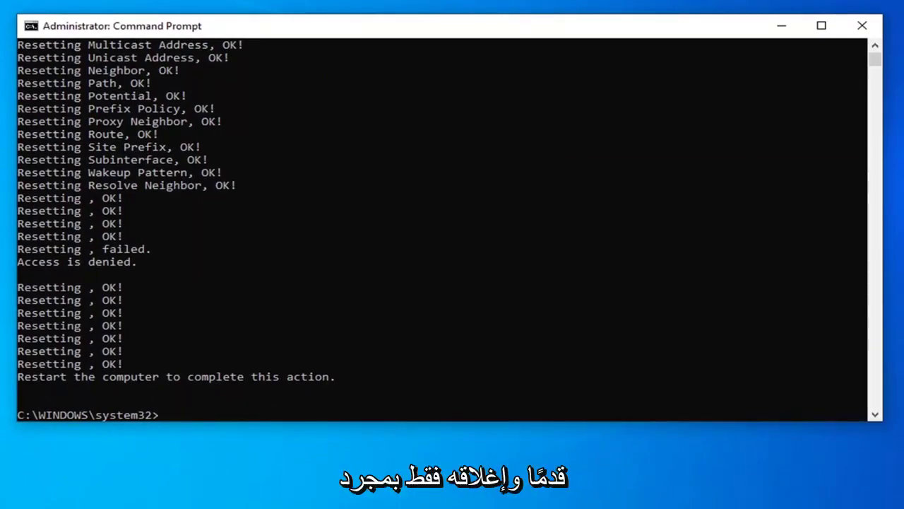
pyautogui.click(862, 26)
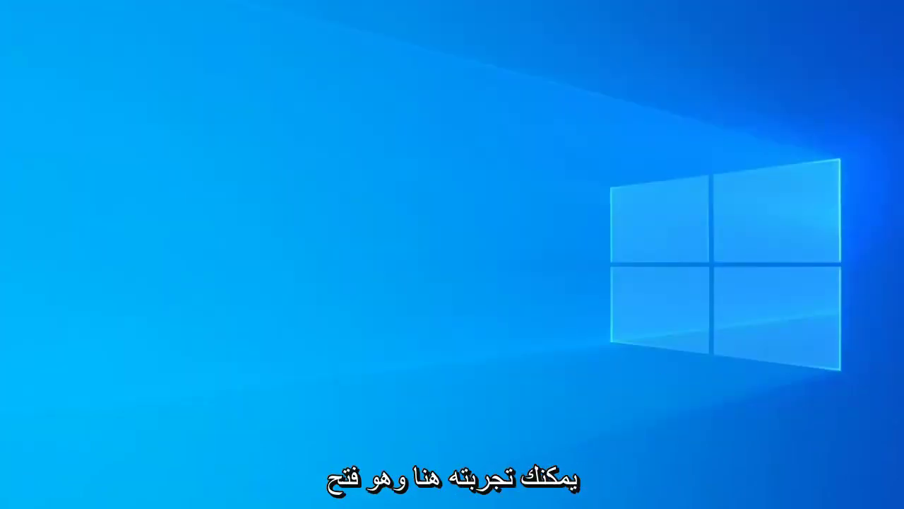
# Search 'device manager' from Start and open Device Manager.
pyautogui.press('super')
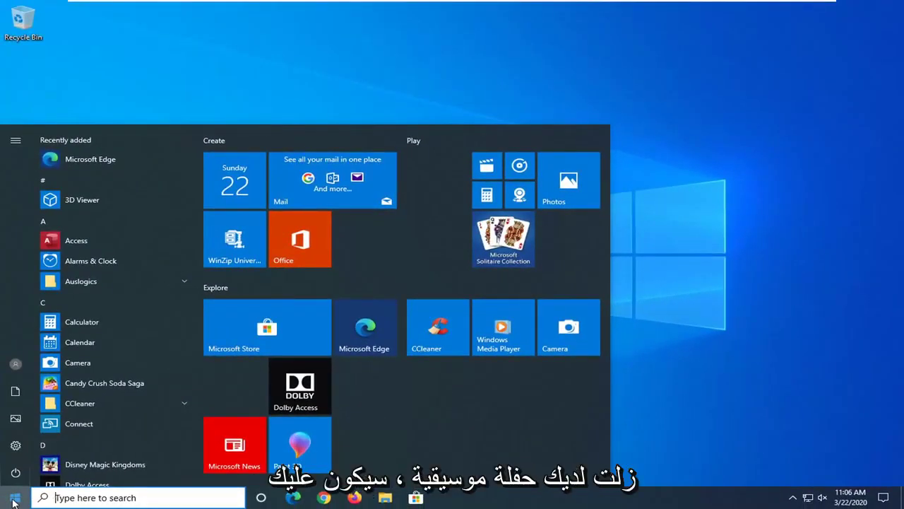
pyautogui.write('device manager')
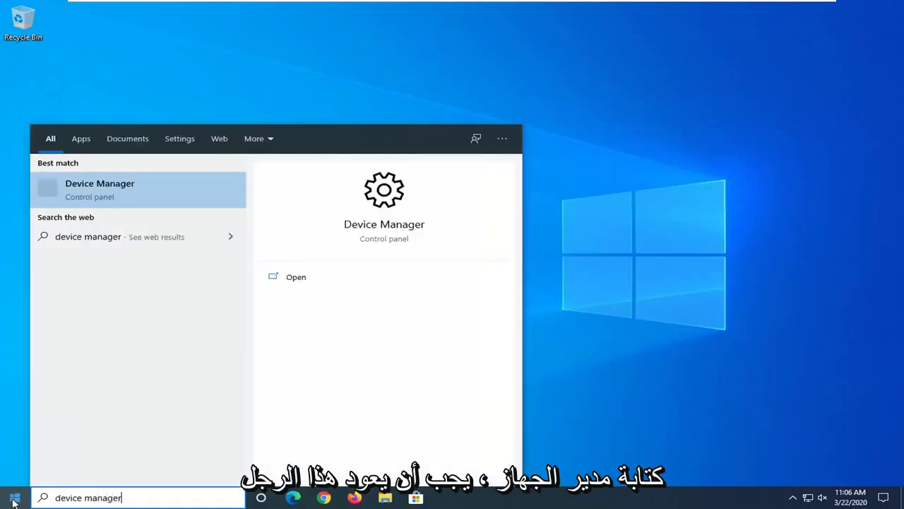
pyautogui.click(110, 196)
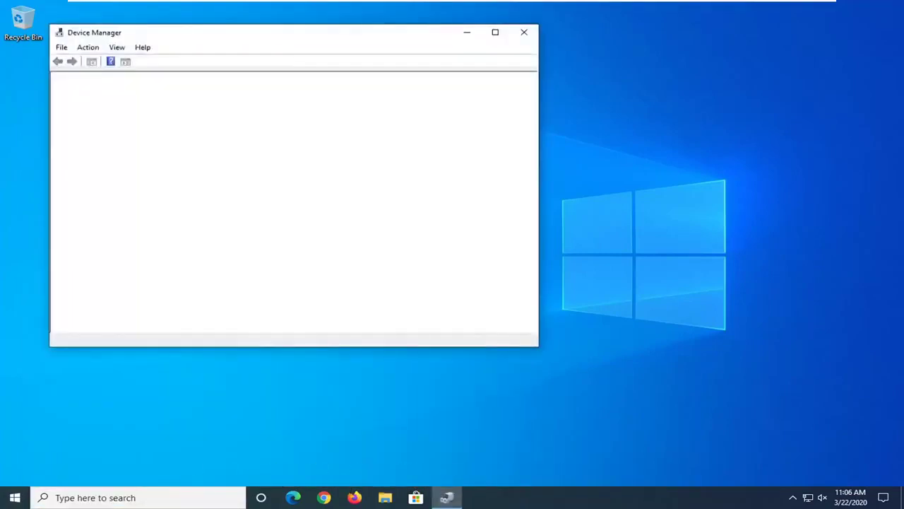
# Uninstall the Intel(R) 82574L Gigabit Network Connection from Network adapters, then close Device Manager.
pyautogui.moveTo(346, 35); pyautogui.dragTo(454, 50)
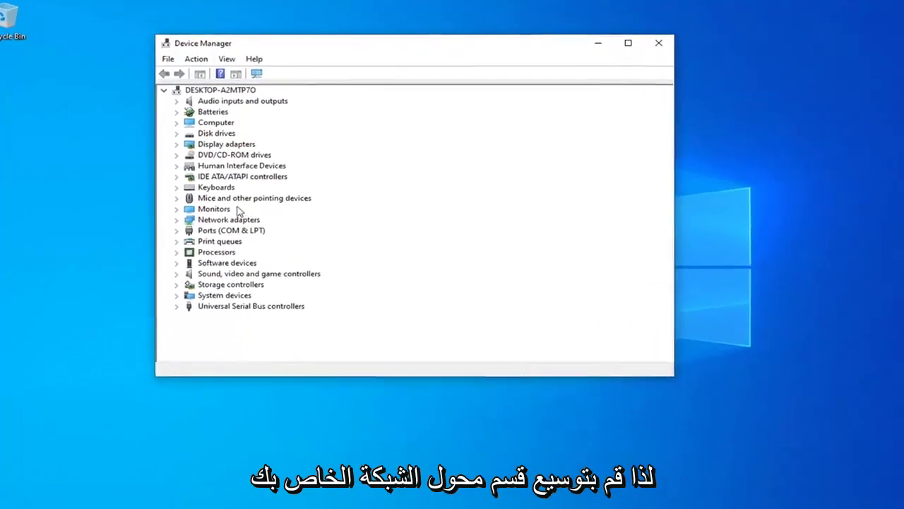
pyautogui.click(230, 220)
pyautogui.doubleClick(218, 222)
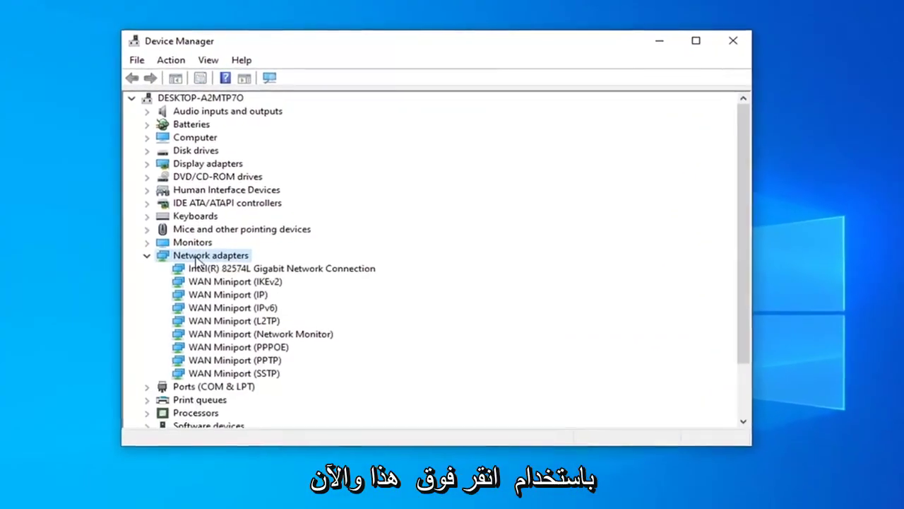
pyautogui.click(199, 268)
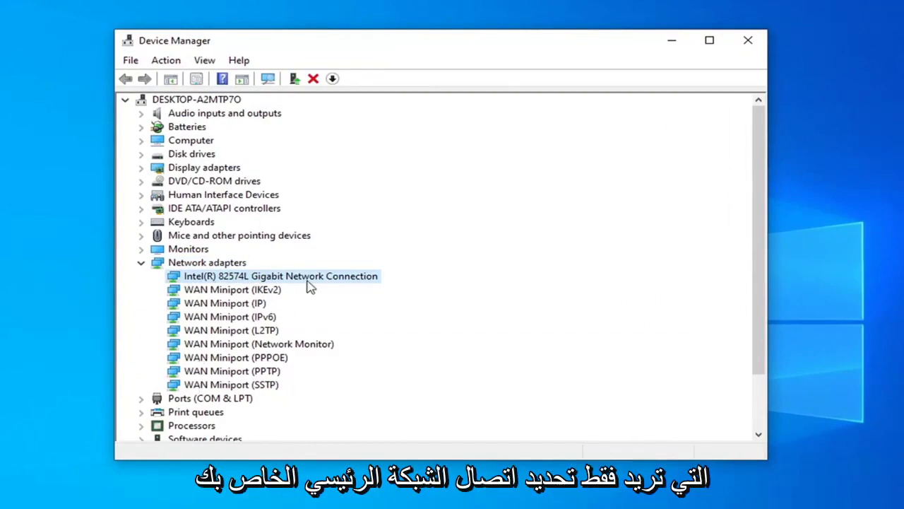
pyautogui.rightClick(229, 280)
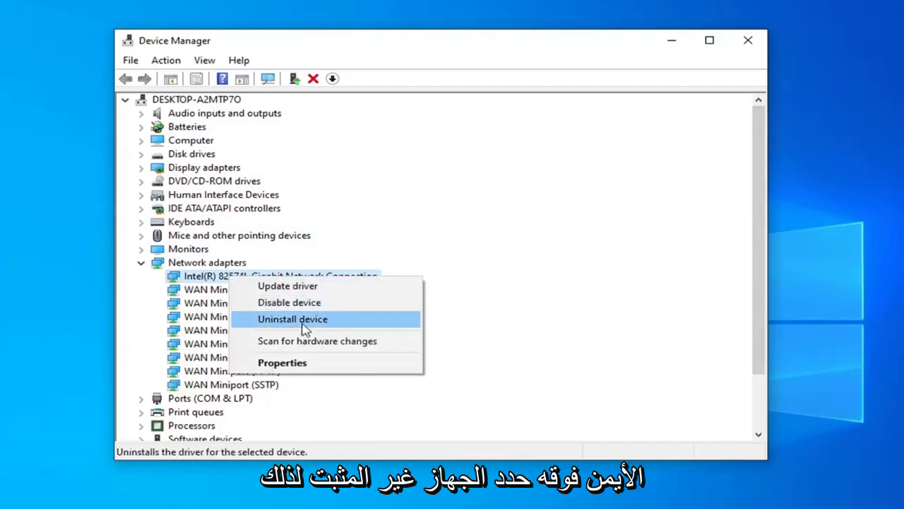
pyautogui.click(303, 319)
pyautogui.click(528, 374)
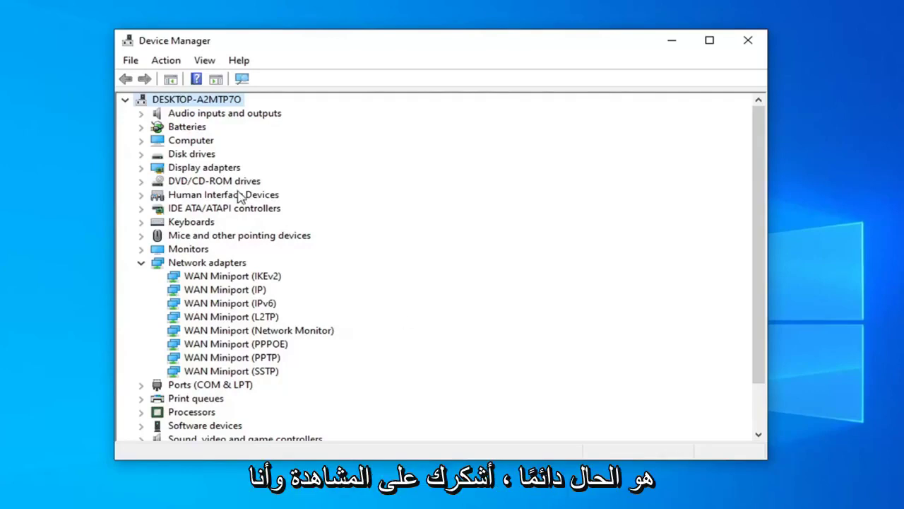
pyautogui.click(141, 262)
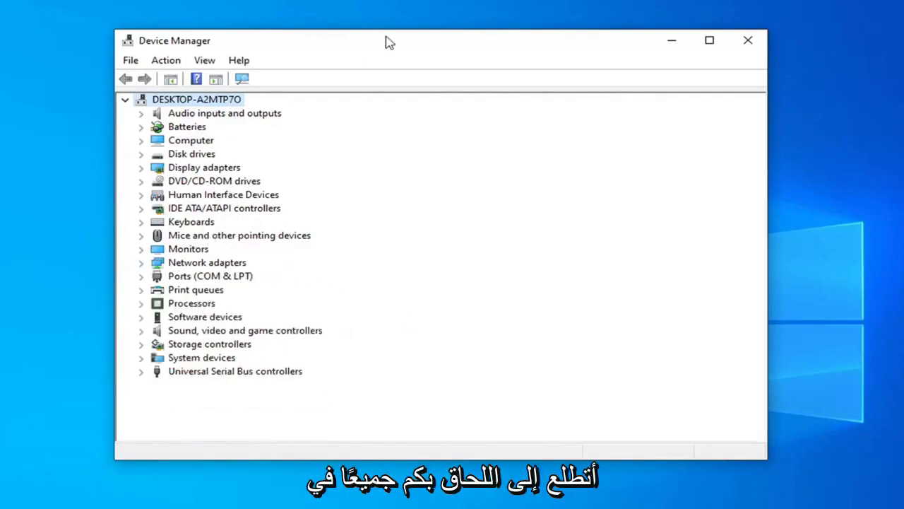
pyautogui.click(748, 41)
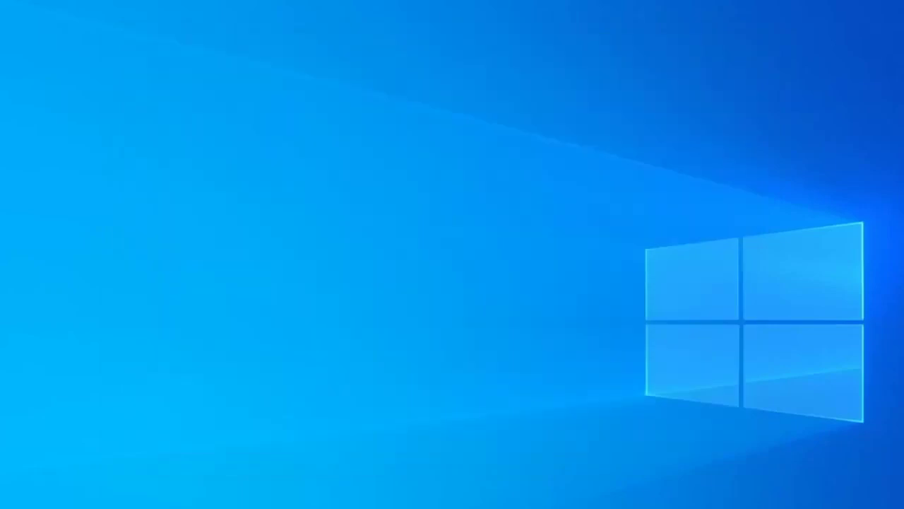